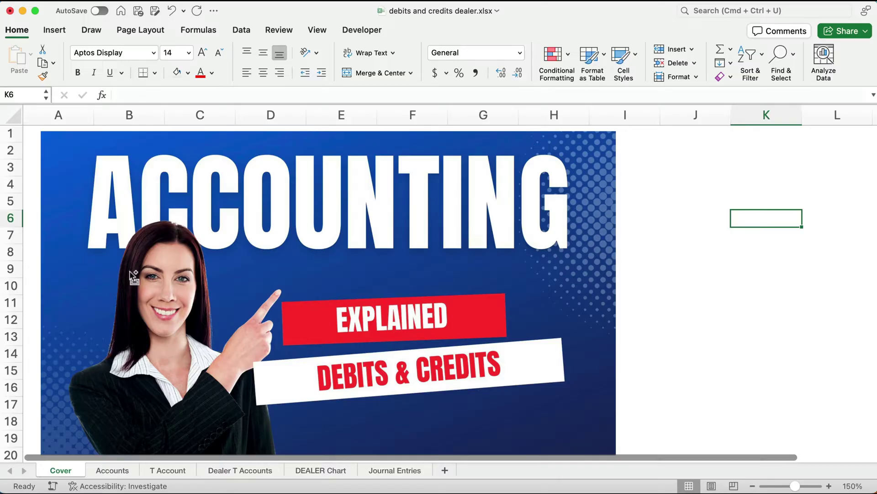
- Move from the Cover sheet to the Accounts sheet with Ctrl+Page Down
key("ctrl+Page_Down")
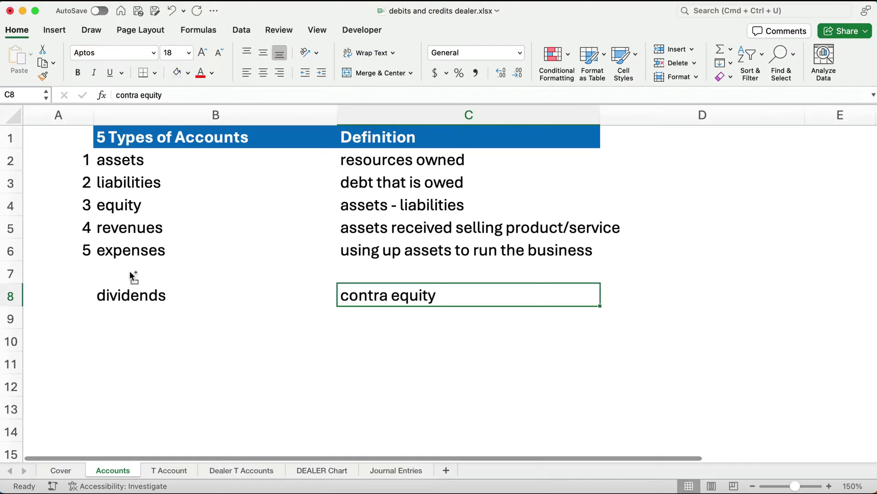
left_click_drag(108, 163, 407, 206)
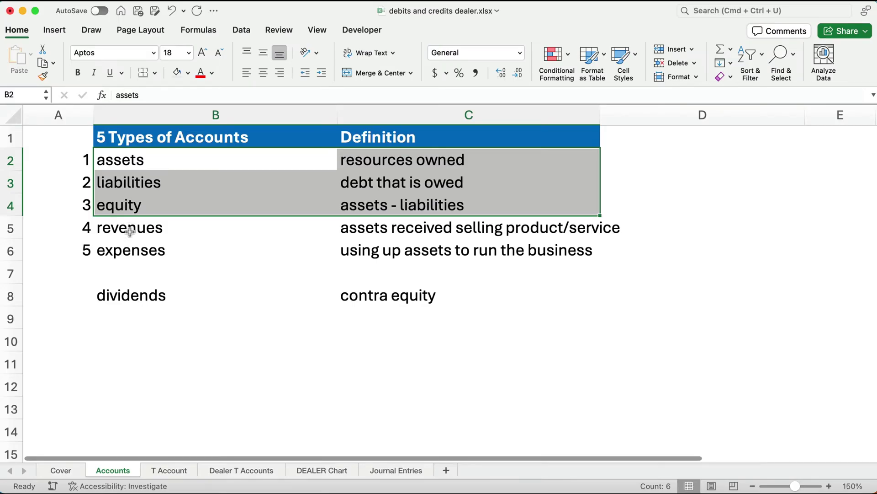
left_click(129, 251)
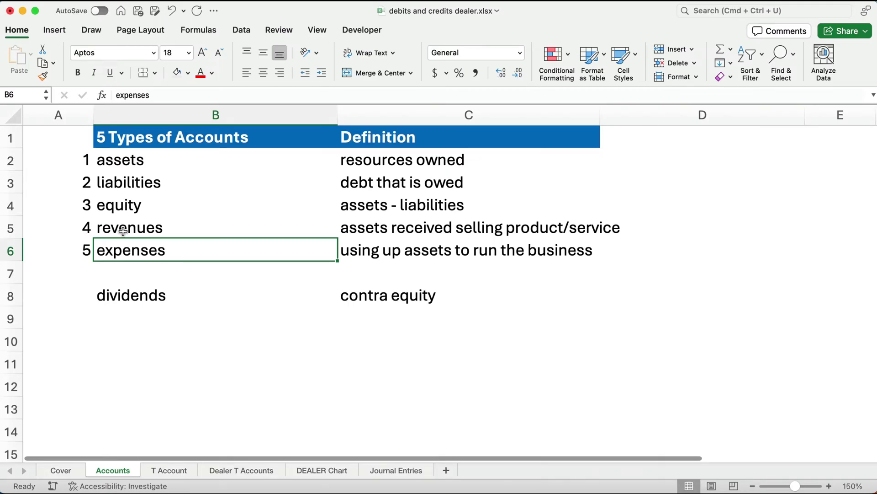
left_click_drag(121, 227, 465, 254)
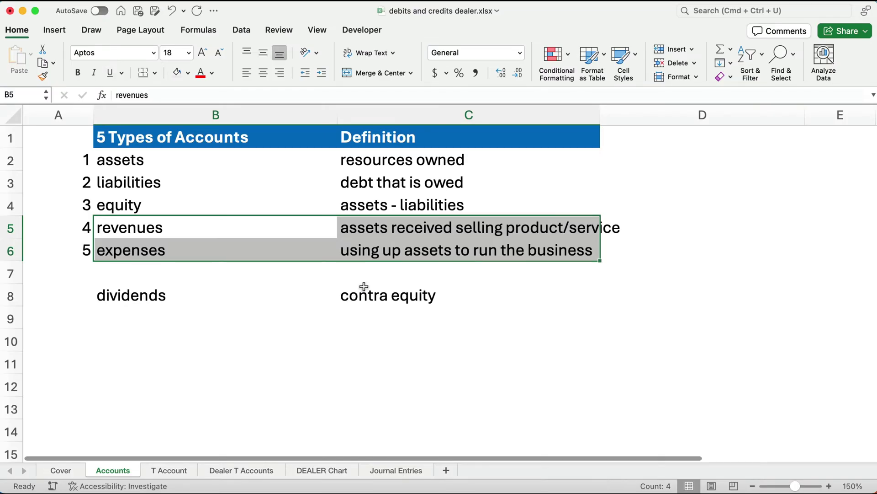
left_click_drag(155, 295, 396, 294)
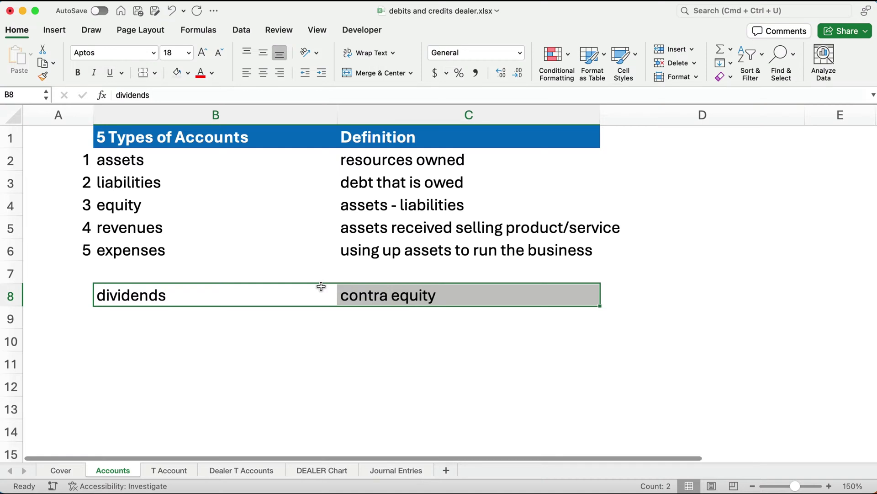
- Show the T Account sheet and highlight the whole debit-left, credit-right T-account in B2:C8
left_click(180, 471)
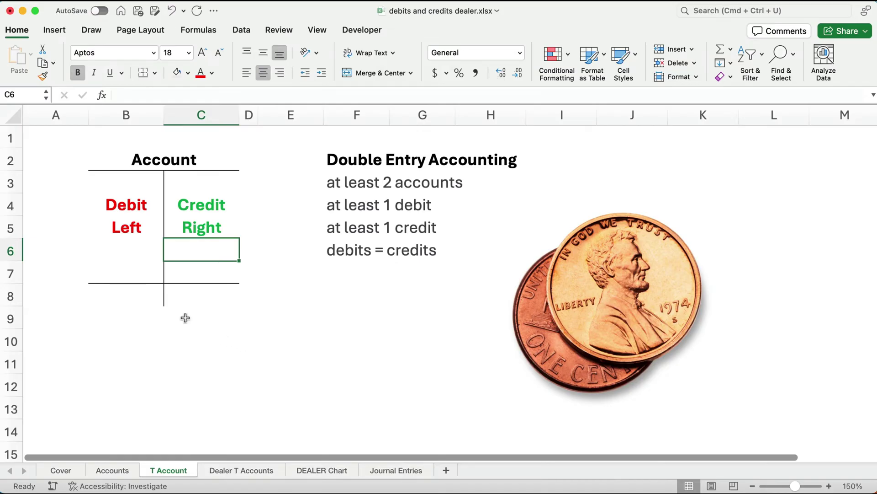
left_click_drag(92, 161, 221, 319)
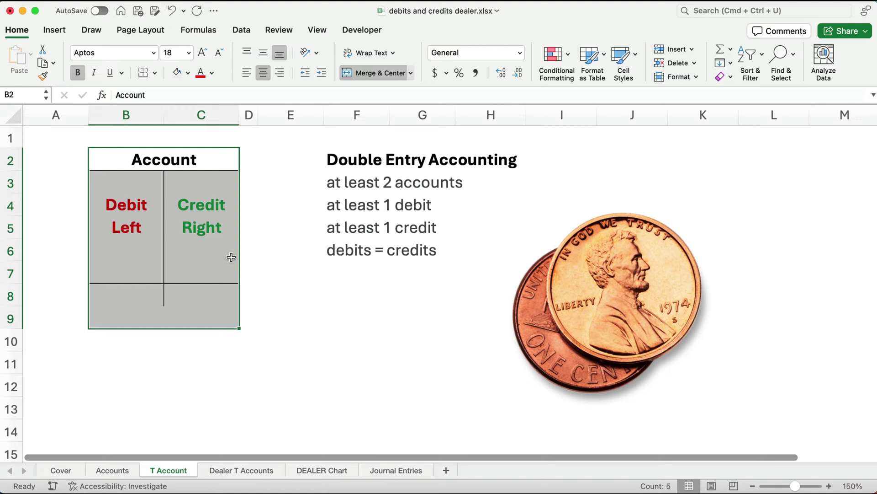
left_click(321, 357)
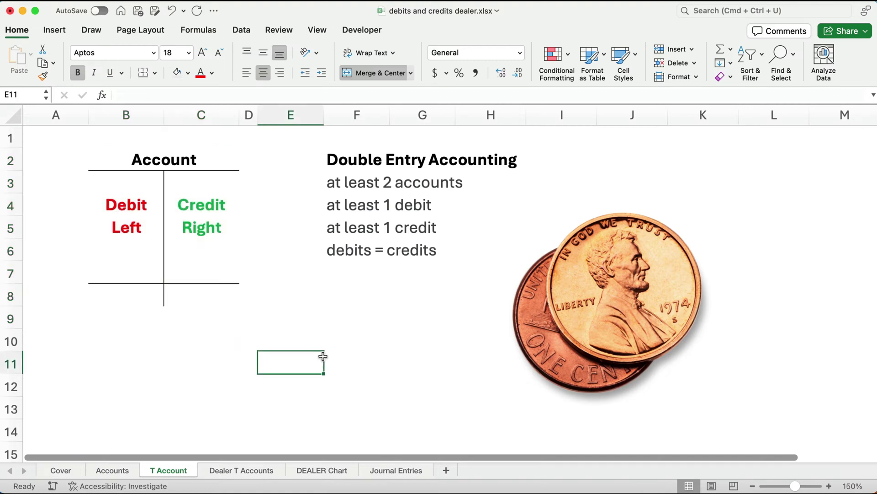
left_click_drag(125, 188, 108, 275)
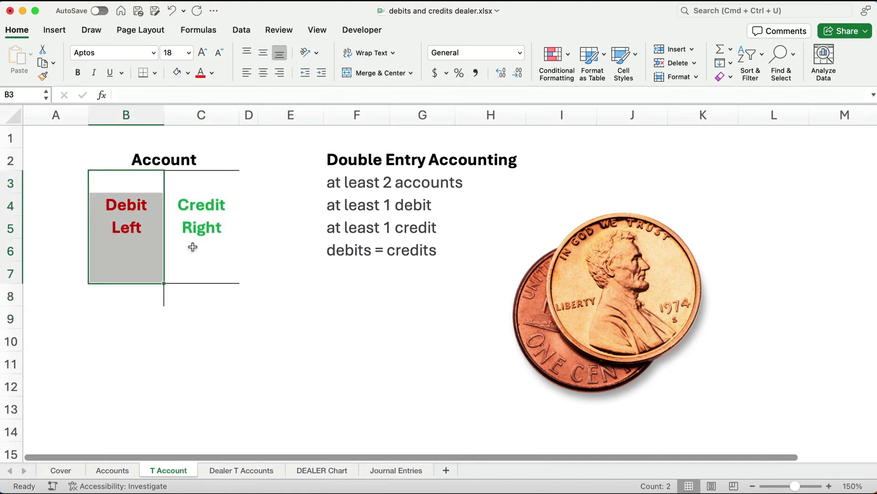
left_click_drag(194, 185, 186, 275)
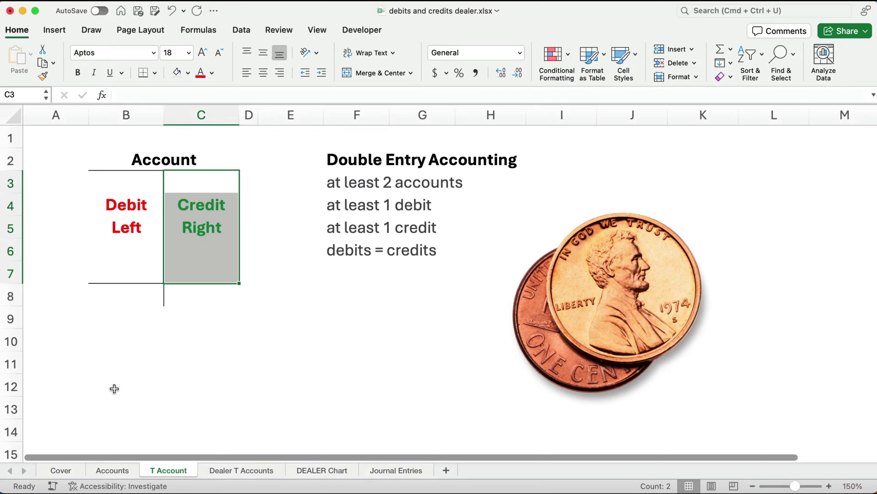
left_click_drag(128, 183, 120, 270)
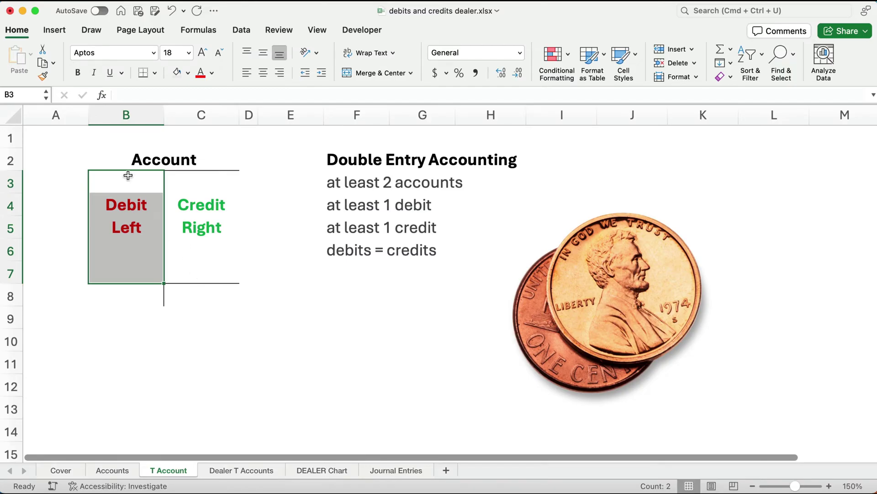
left_click_drag(128, 176, 129, 292)
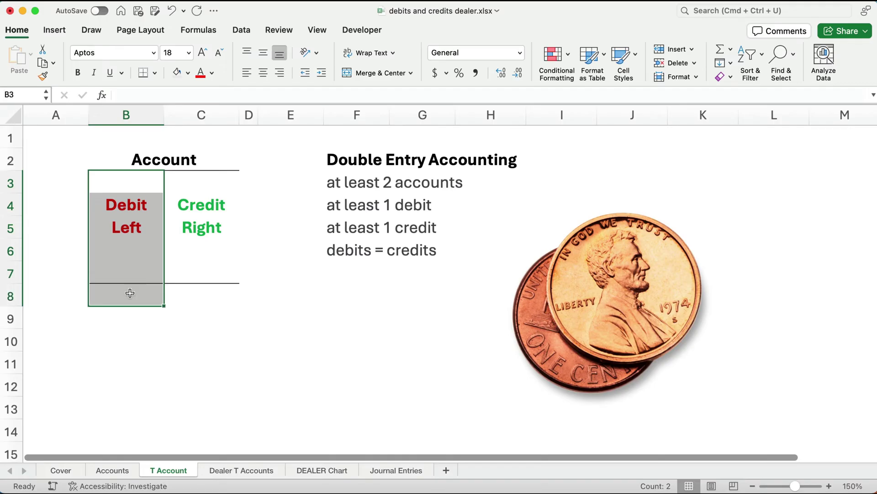
left_click_drag(198, 176, 201, 300)
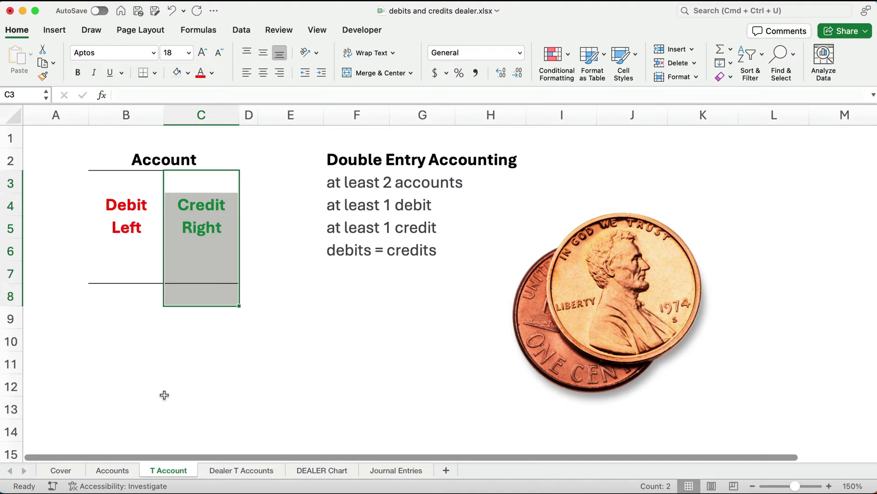
- Show the Dealer T Accounts sheet and highlight the Debit/Credit labels, then the DEA and LER T-accounts
left_click(251, 473)
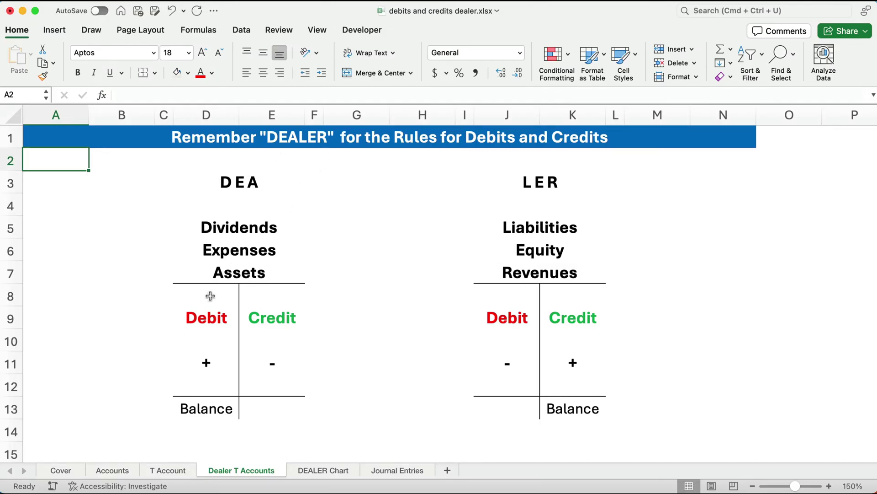
left_click_drag(208, 315, 274, 318)
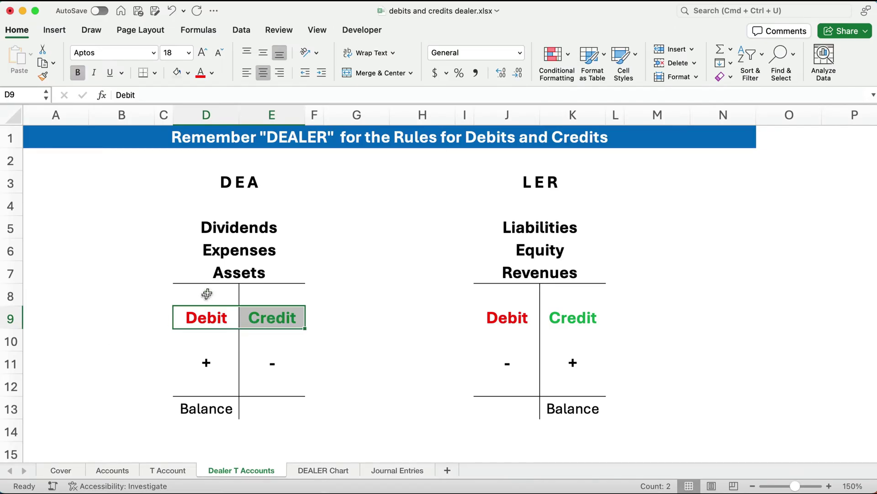
left_click_drag(222, 176, 304, 416)
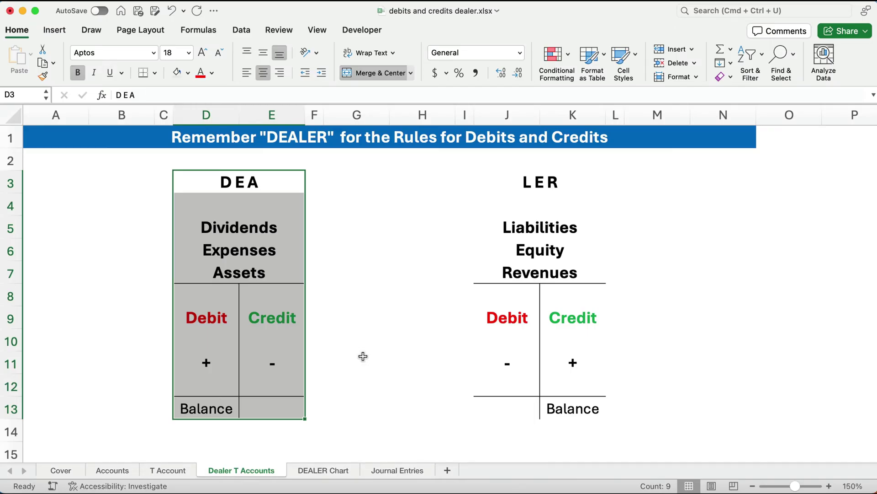
left_click_drag(484, 185, 597, 410)
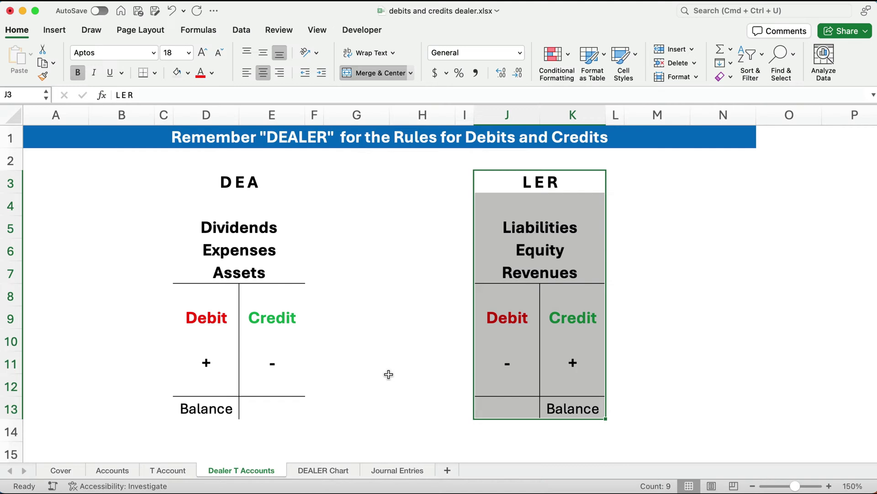
- Show the DEALER Chart sheet and highlight the three Debit normal balances in F3:F5
left_click(322, 469)
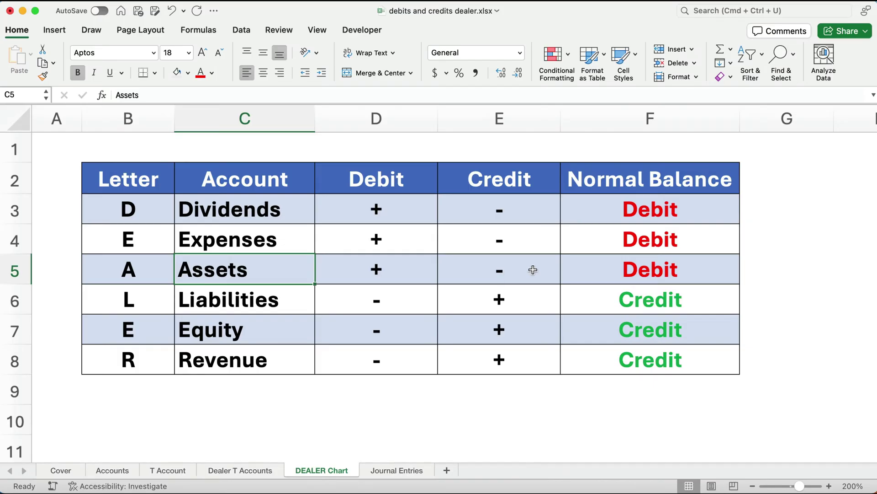
left_click_drag(620, 209, 622, 260)
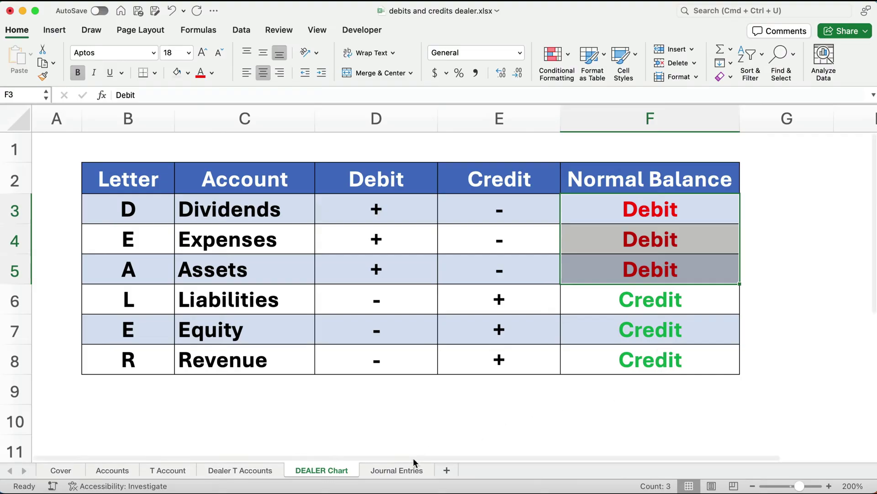
- On the Journal Entries sheet, fix the typo "fromt" to "from" in the loan example in A7
left_click(391, 470)
left_click(620, 248)
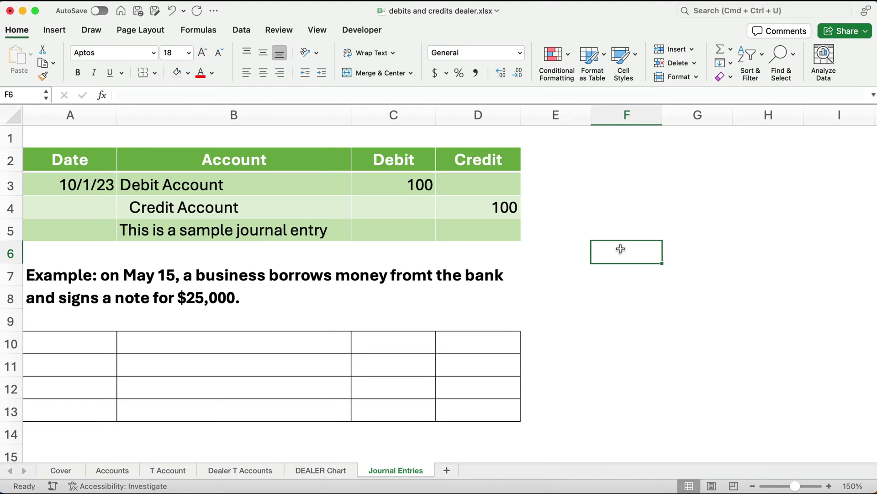
left_click_drag(65, 273, 476, 290)
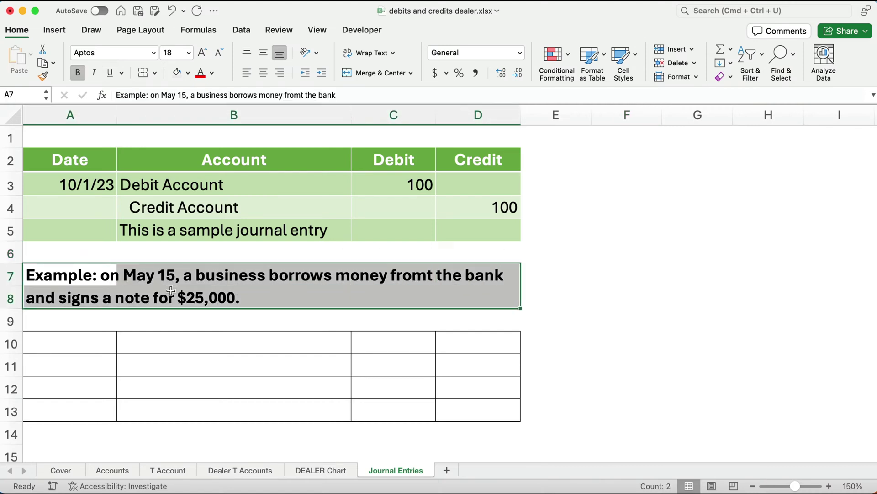
left_click(106, 277)
left_click(304, 95)
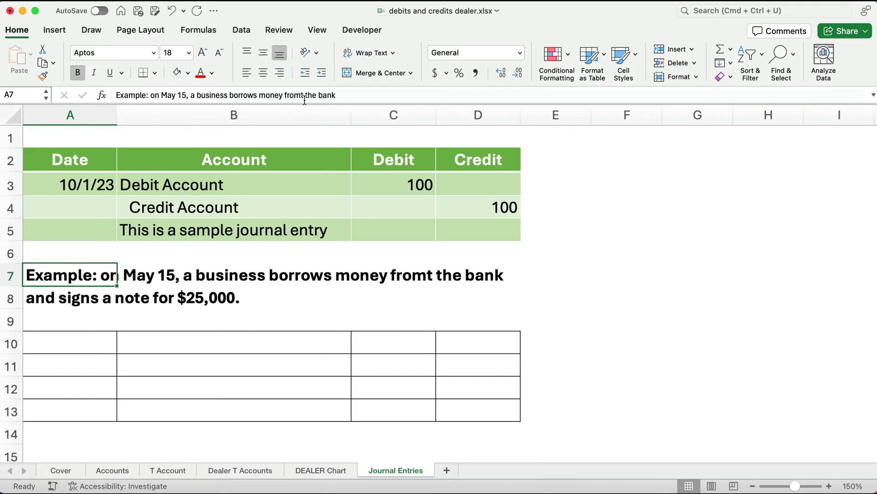
key("BackSpace")
key("Return")
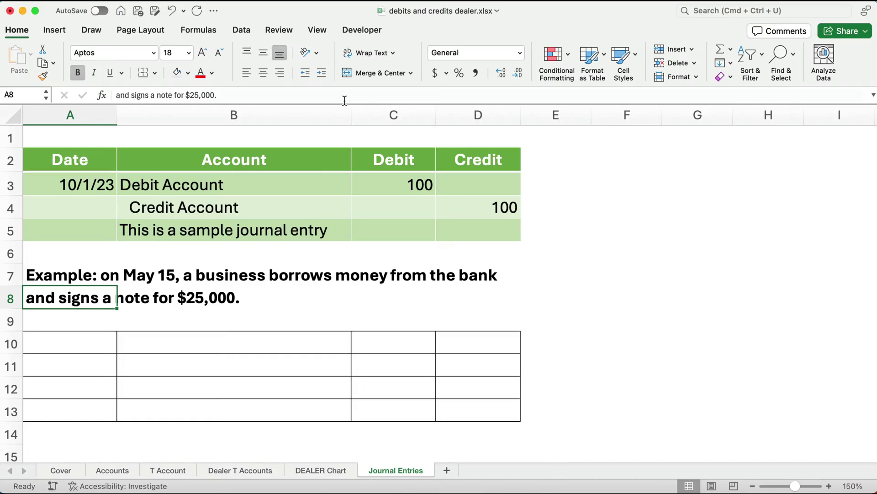
- Highlight the sample journal entry, then its debit account line with the 100 amount
left_click(97, 166)
left_click_drag(97, 167, 466, 224)
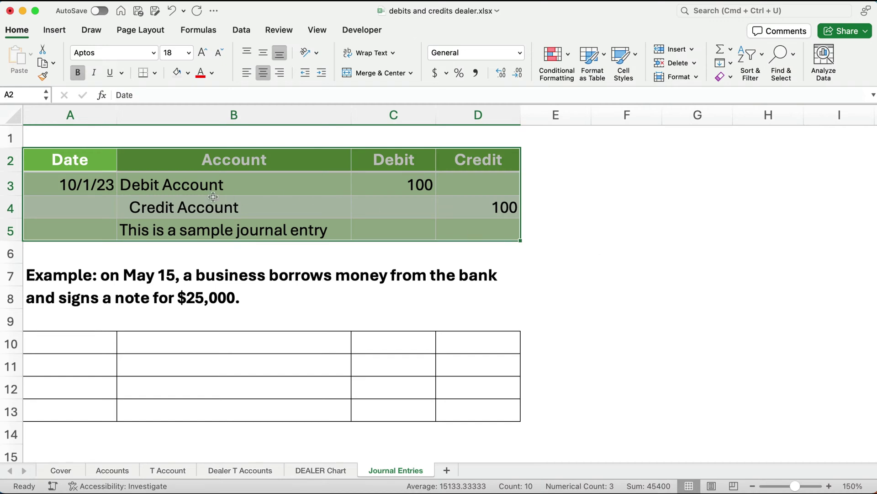
left_click(156, 190)
left_click_drag(258, 189, 408, 177)
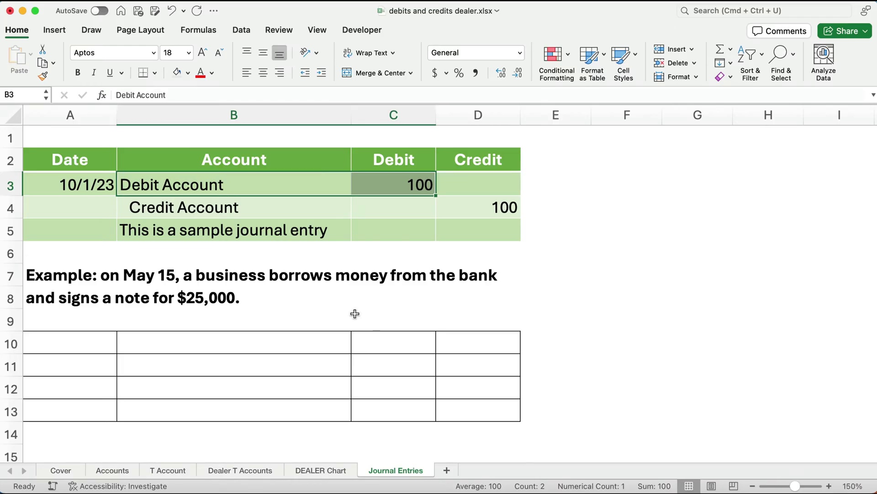
- Enter the date 5/15/23 in A11 and the account Cash in B11
left_click(53, 359)
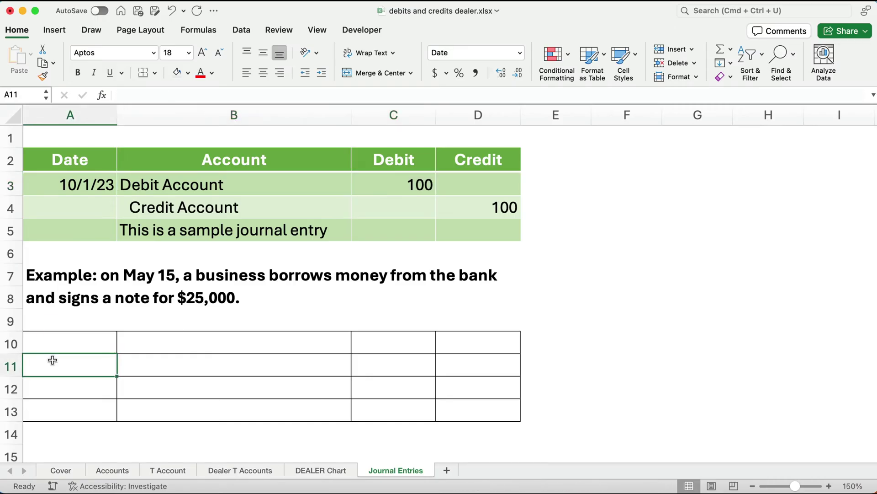
type("5/15/23")
key("Return")
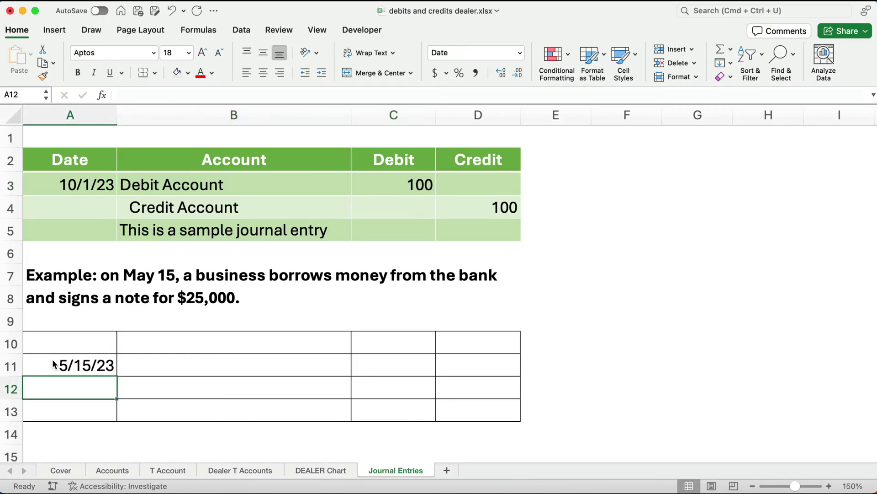
left_click(53, 364)
key("Tab")
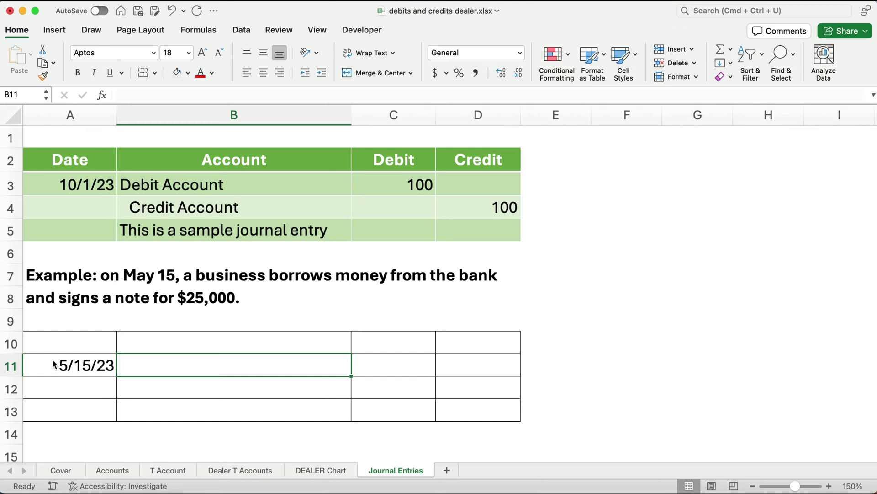
type("Cash")
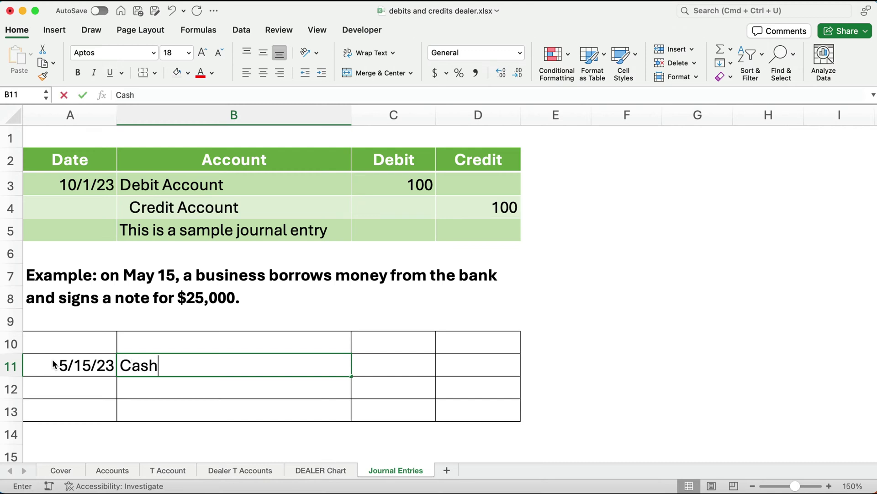
key("Return")
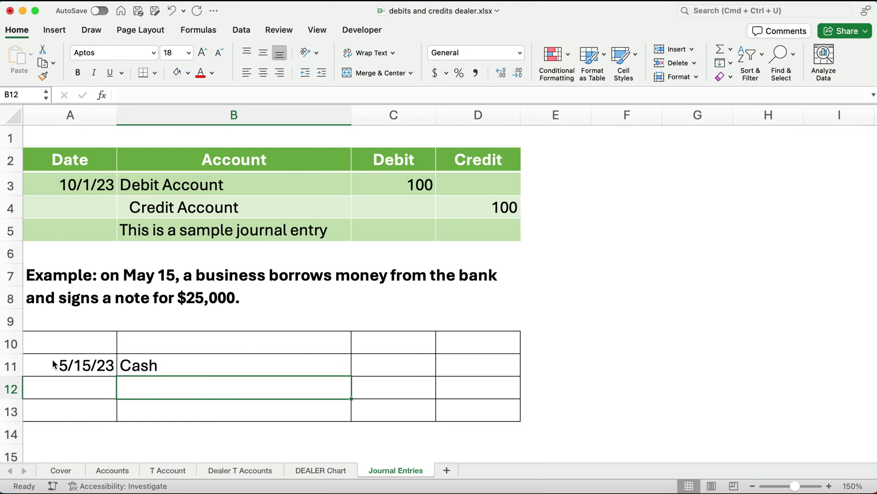
- Enter a 25000 debit in C11, formatted in Comma Style with no decimals as 25,000
left_click(381, 366)
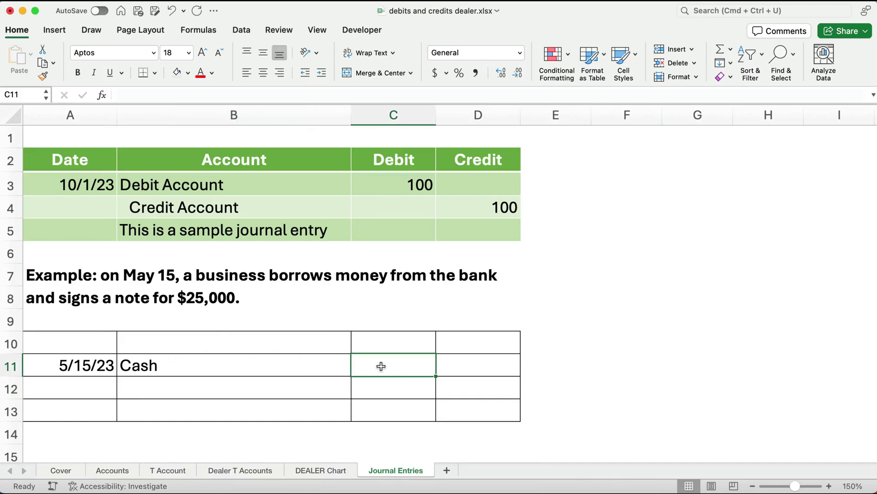
type("25000")
key("Return")
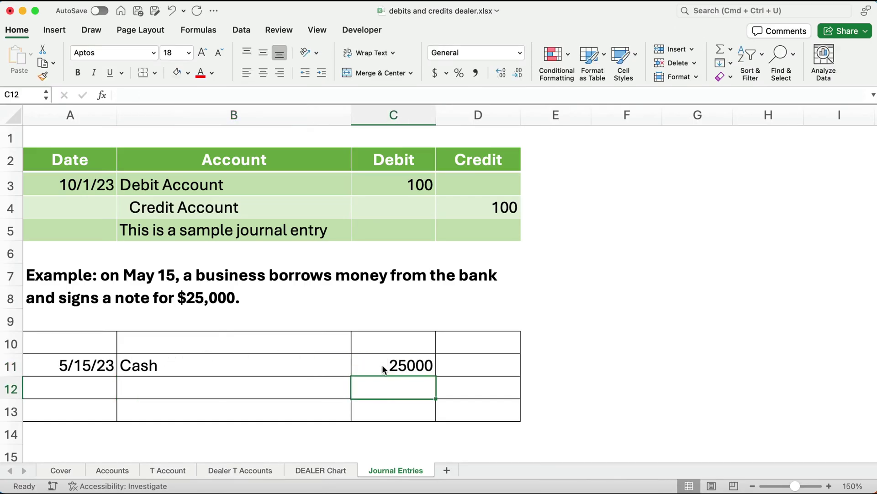
left_click(382, 364)
left_click(474, 73)
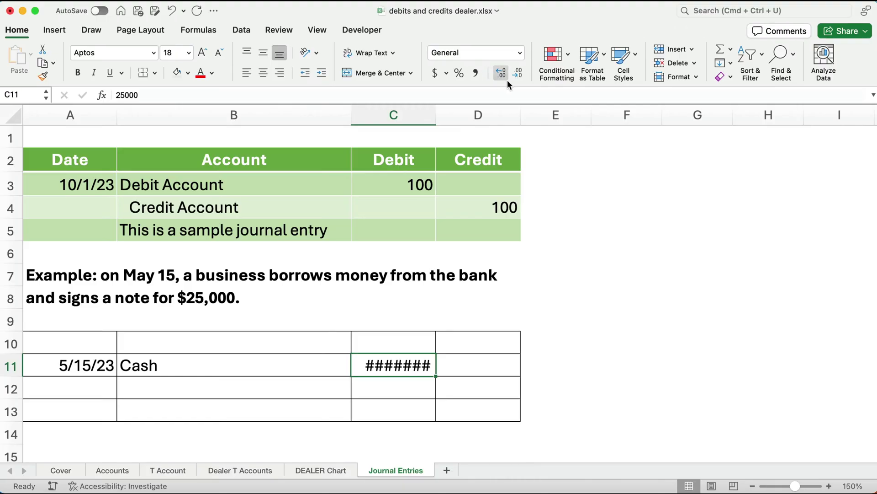
left_click(515, 74)
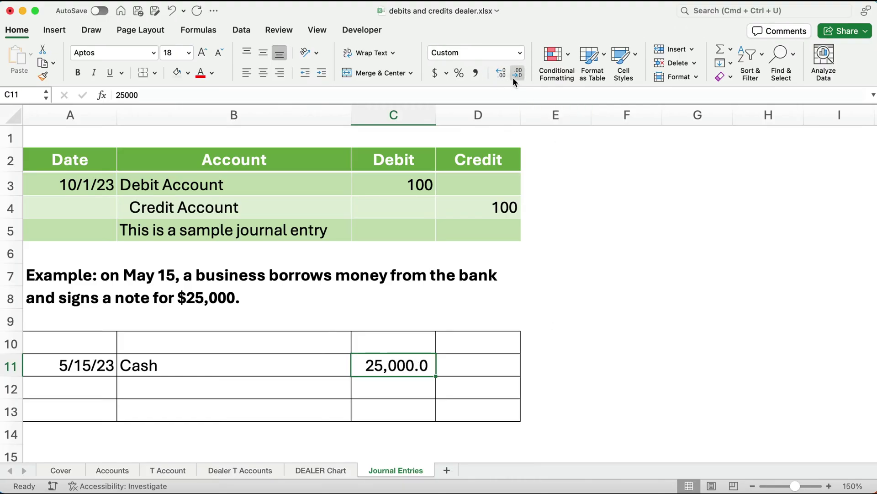
left_click(515, 75)
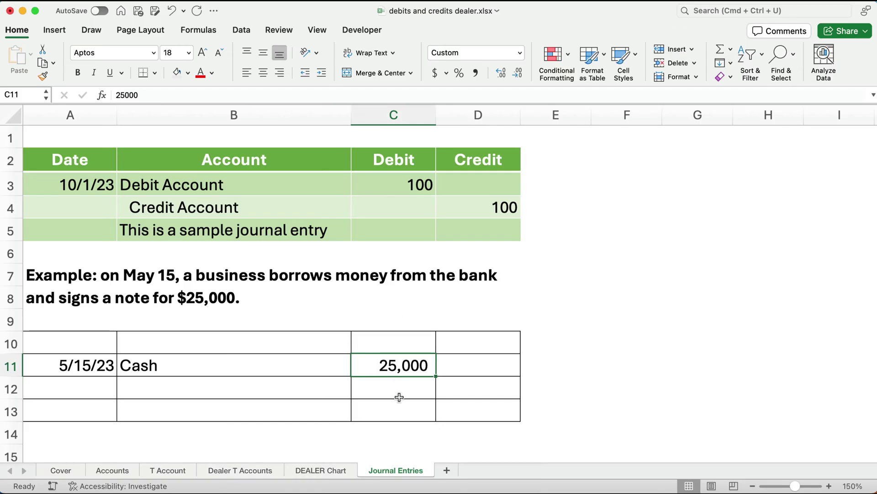
- Add the Notes payable line in B12 with a 25000 credit in D12
left_click(188, 384)
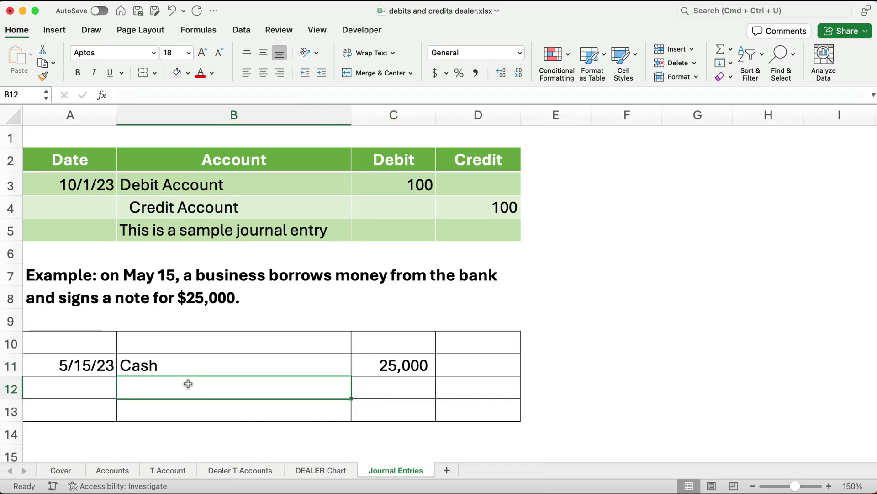
type("N")
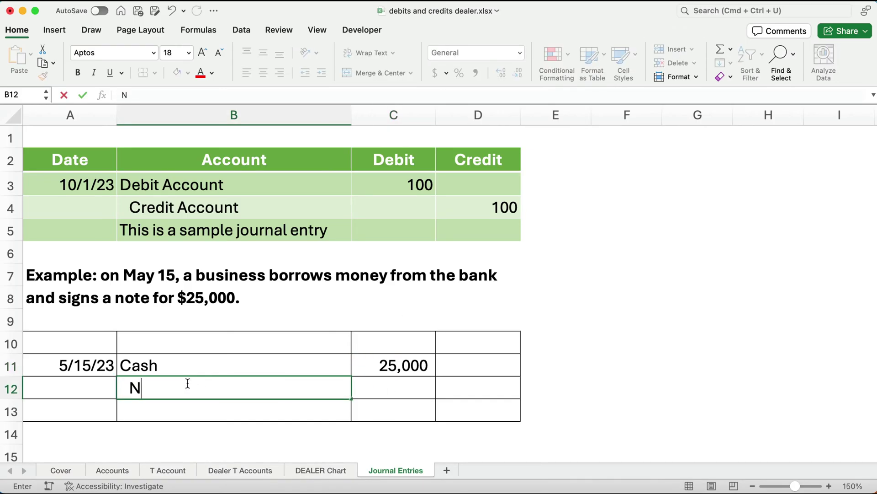
type("otes pay")
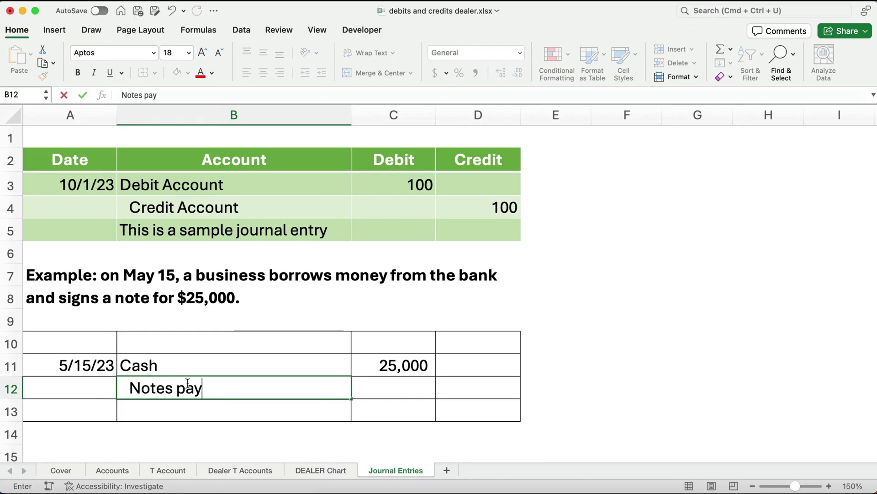
type("able")
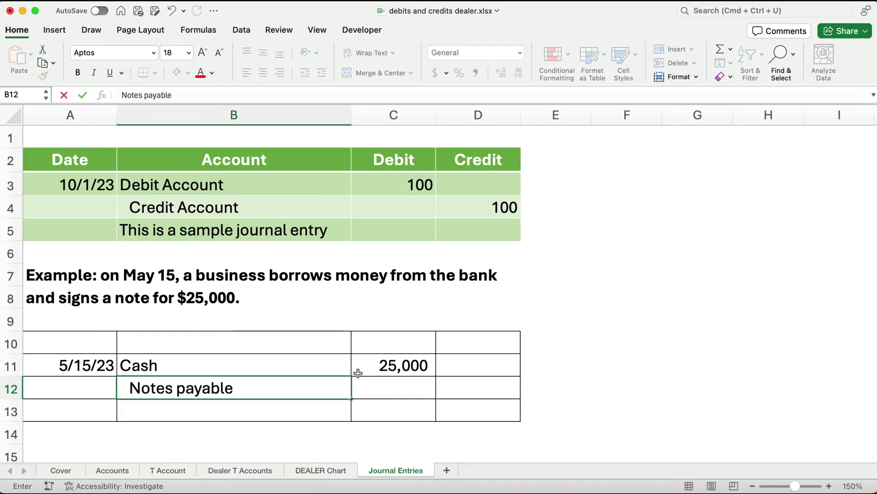
left_click(460, 382)
type("25000")
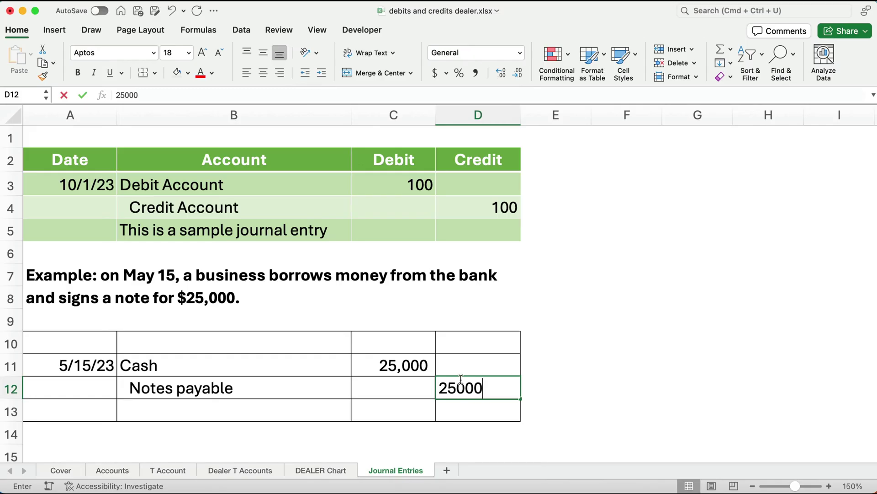
key("Return")
- Copy the debit's 25,000 number format onto the credit amount with Format Painter
left_click(383, 370)
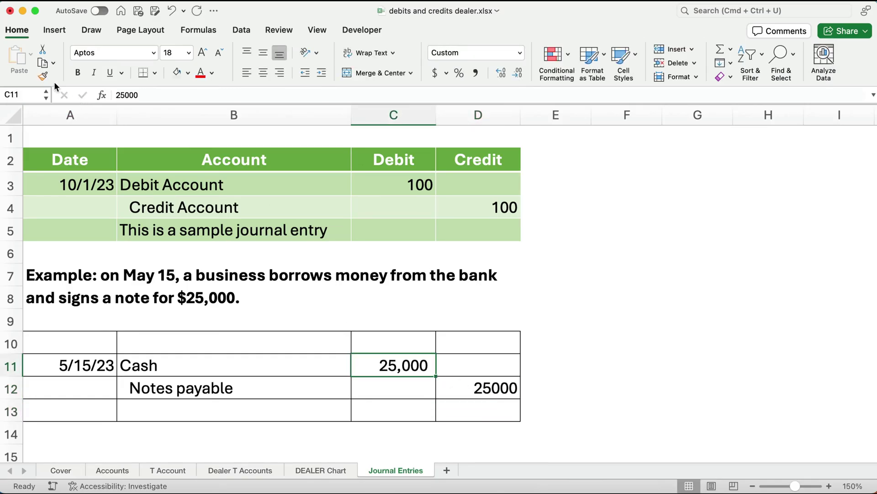
left_click(43, 76)
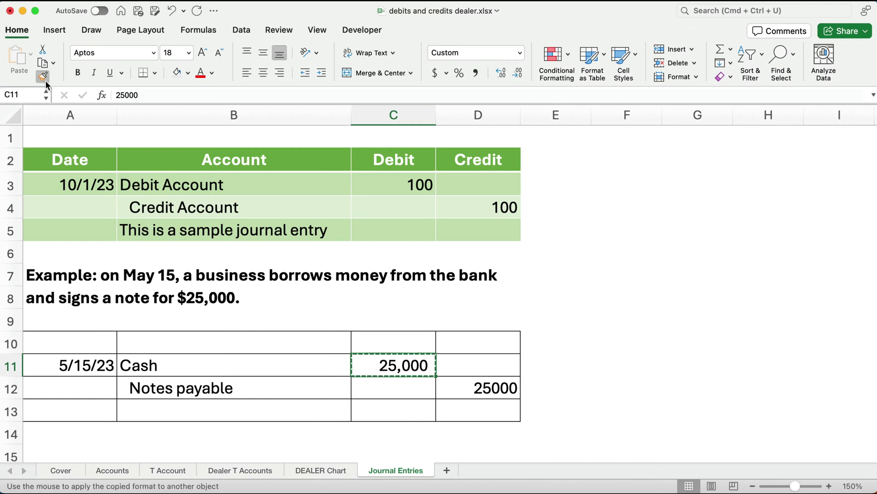
left_click(462, 388)
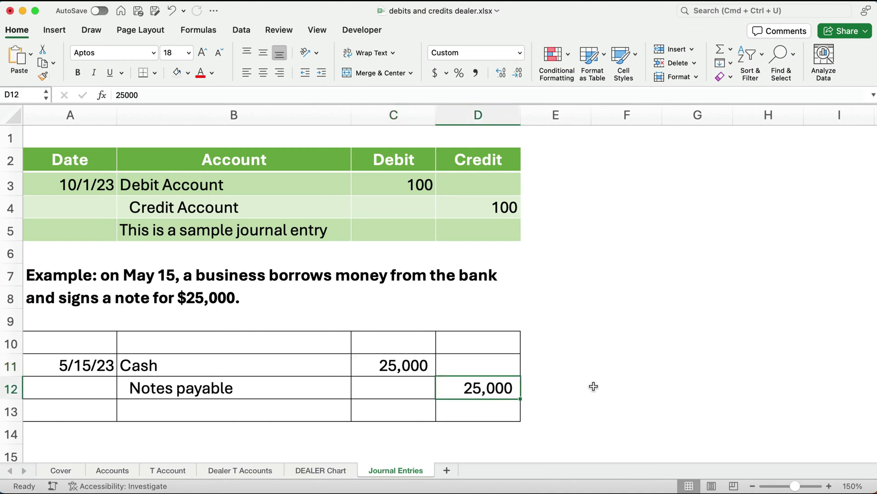
- Add side notes 'asset increases' in F11 and 'liability increase' in F12
left_click(598, 362)
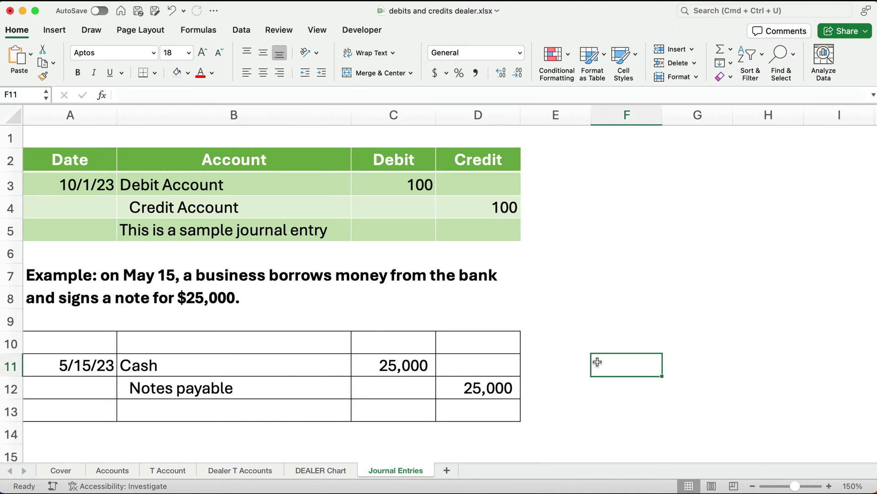
type("a")
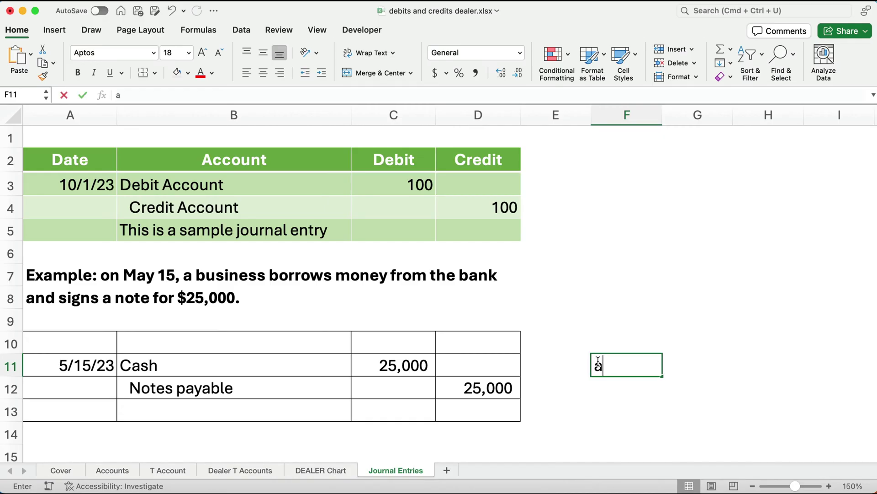
type("sset increases")
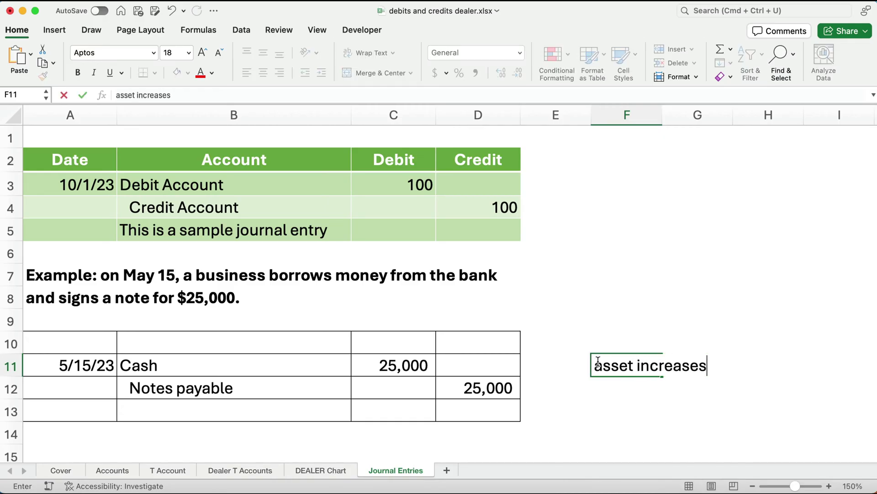
key("Return")
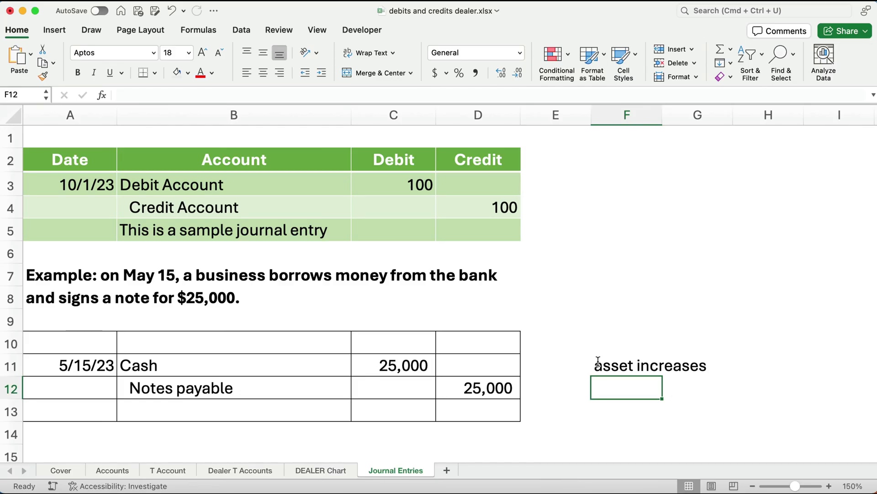
type("liabilit")
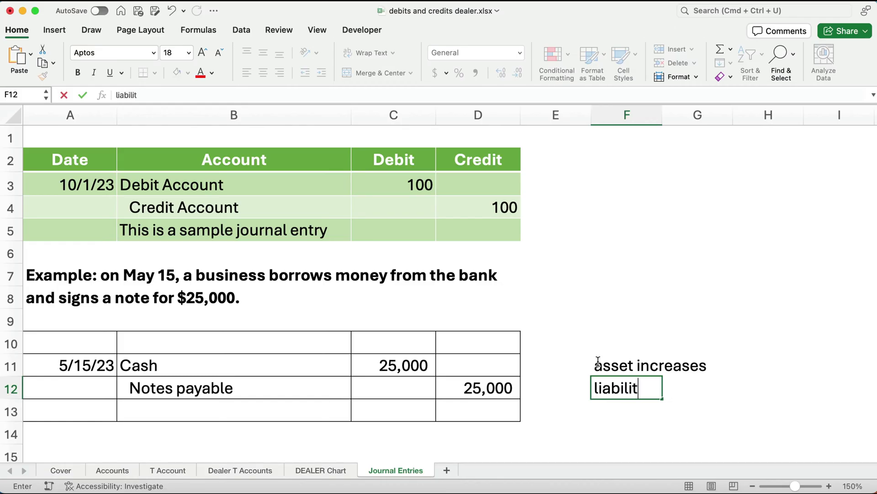
type("y increas")
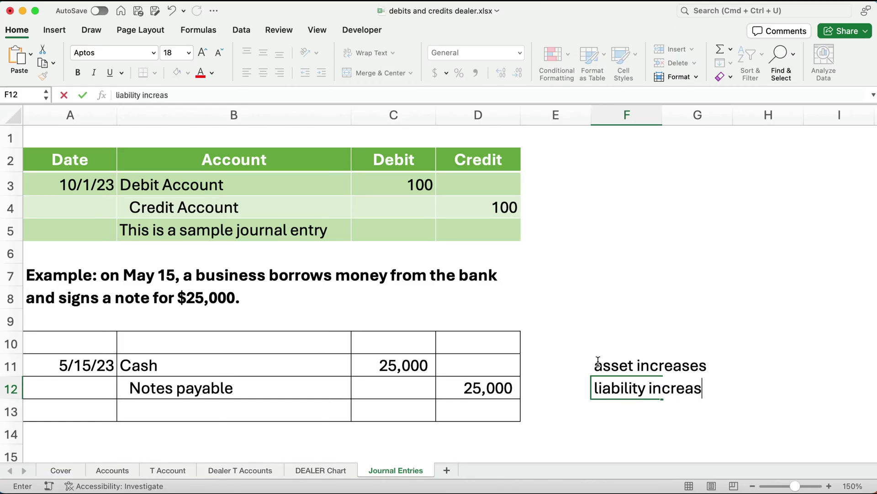
type("e")
key("Return")
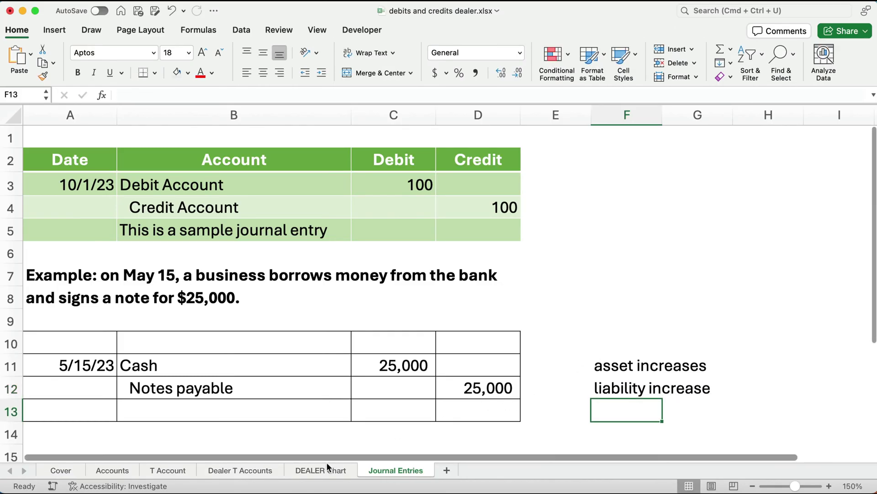
left_click(257, 470)
left_click(228, 228)
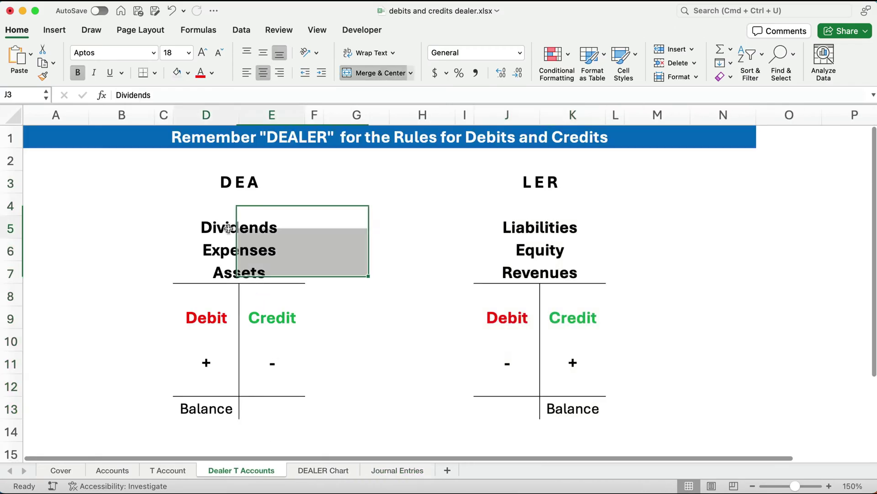
left_click_drag(228, 227, 293, 409)
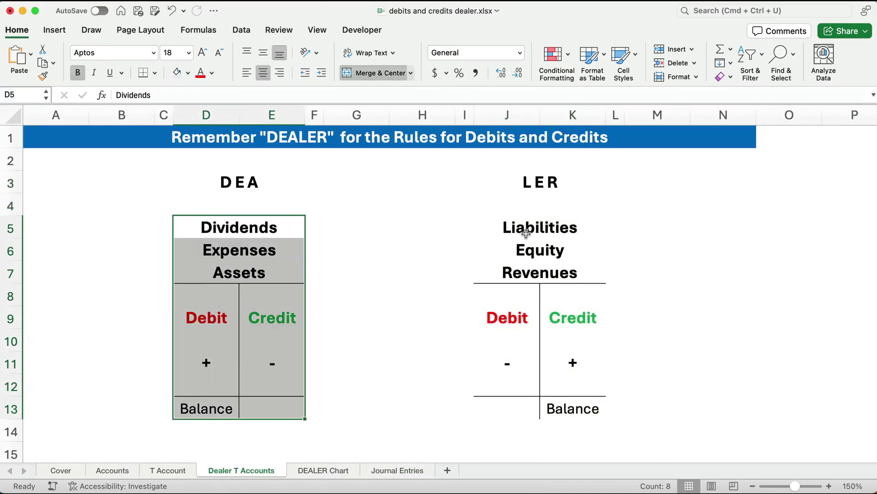
left_click_drag(526, 233, 530, 408)
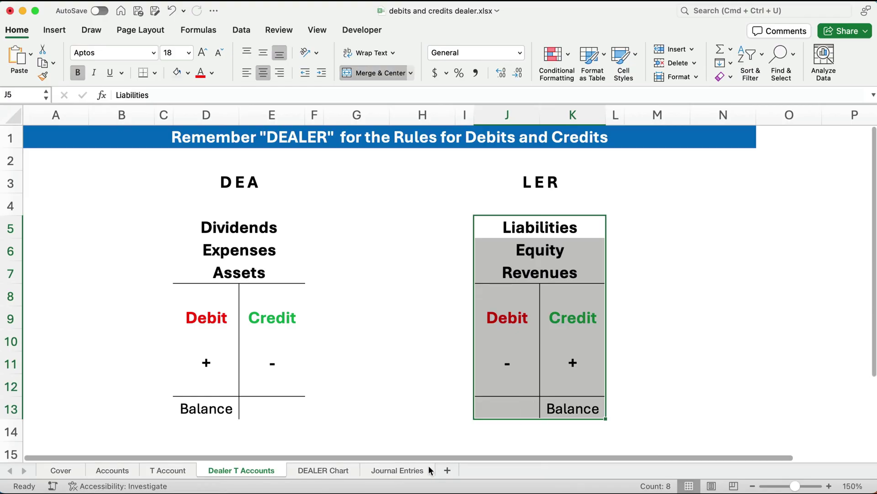
left_click(407, 470)
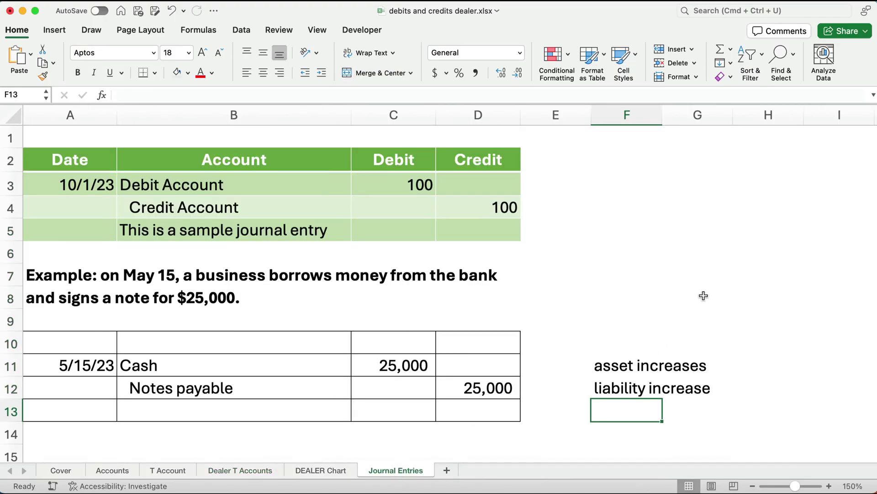